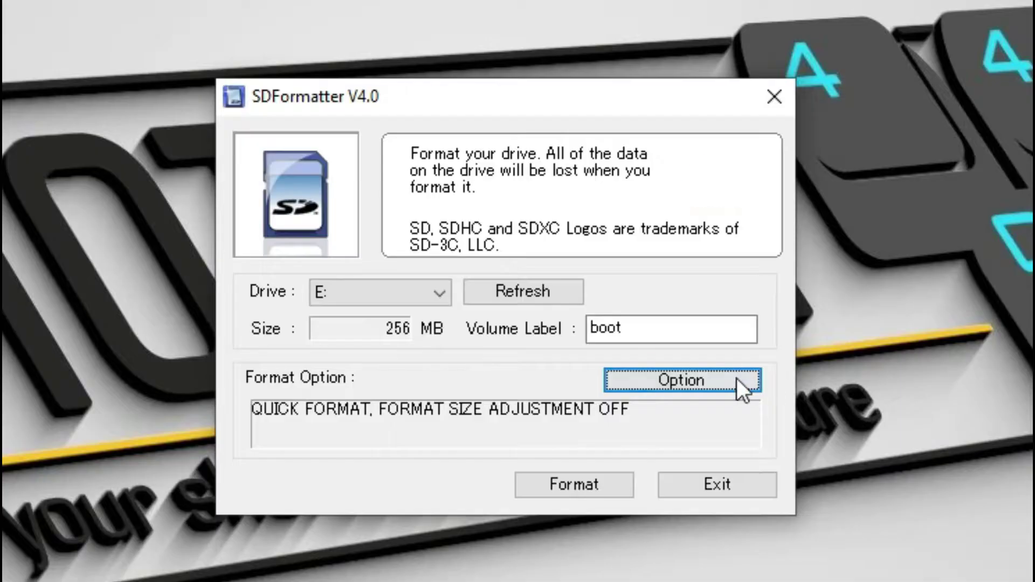
# - Turn FORMAT SIZE ADJUSTMENT on in SDFormatter's options
pyautogui.click(737, 377)
pyautogui.click(635, 331)
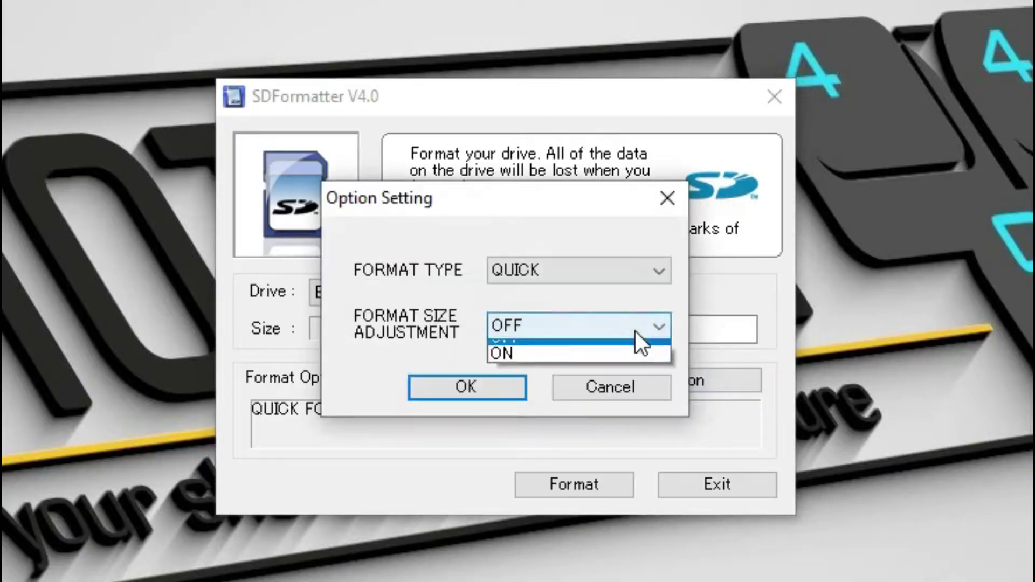
pyautogui.click(570, 367)
pyautogui.click(455, 387)
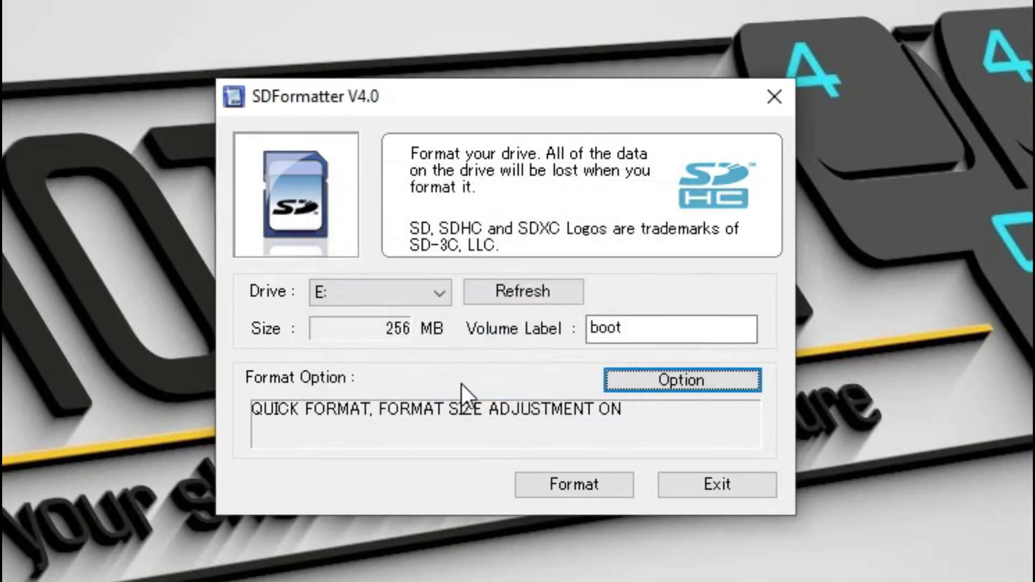
# - Quick-format the card, retrying after the first attempt fails with an error
pyautogui.click(573, 484)
pyautogui.click(578, 375)
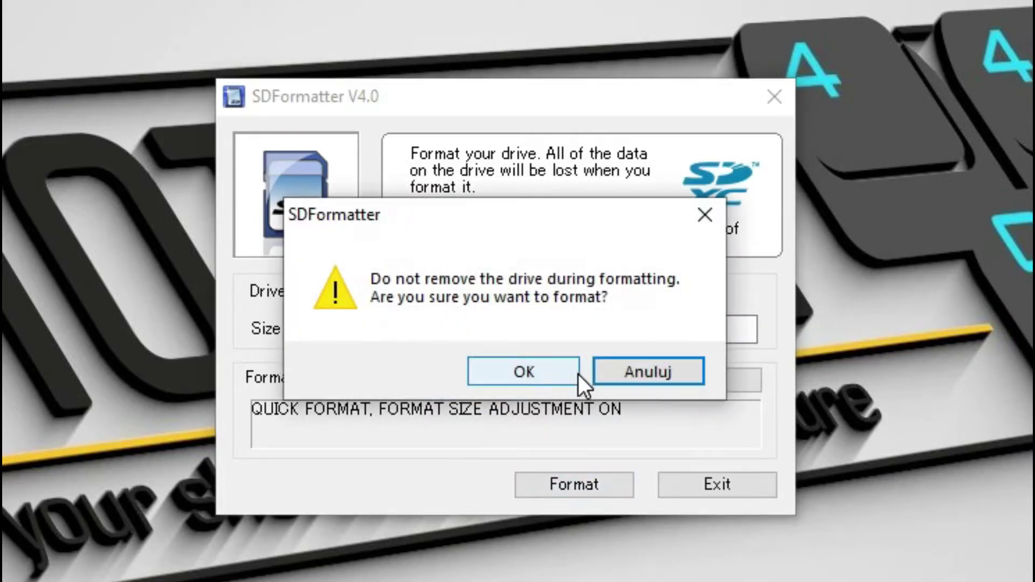
pyautogui.click(515, 378)
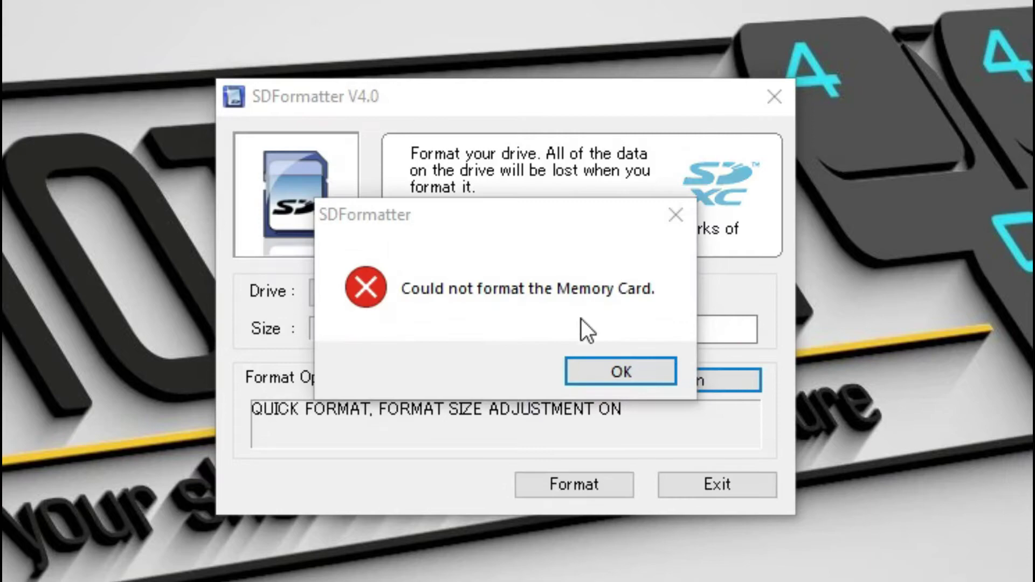
pyautogui.click(617, 370)
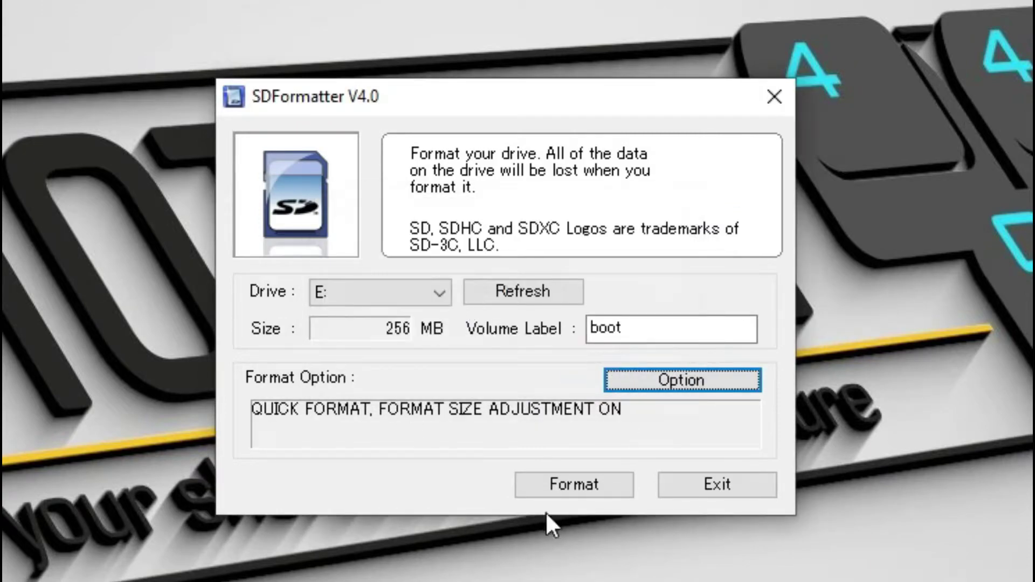
pyautogui.click(569, 487)
pyautogui.click(547, 374)
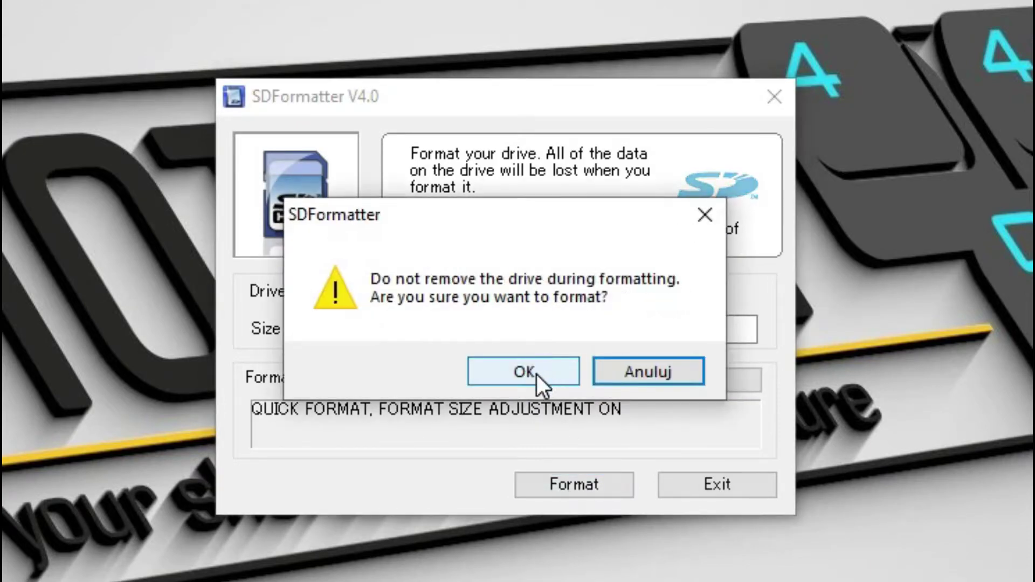
pyautogui.click(536, 377)
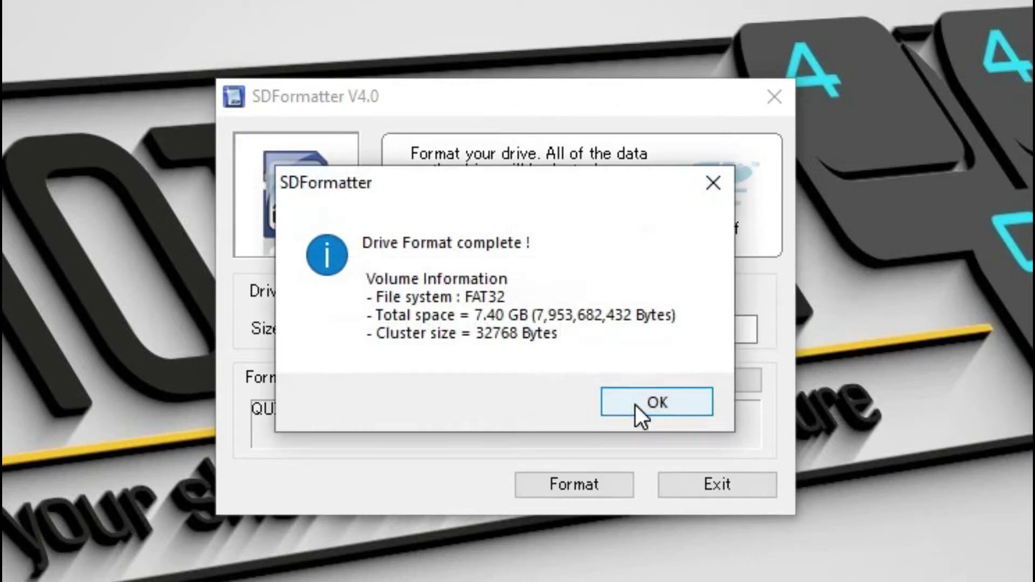
# - Dismiss the format-complete notice and select Generic STORAGE DEVICE as the target card
pyautogui.click(634, 405)
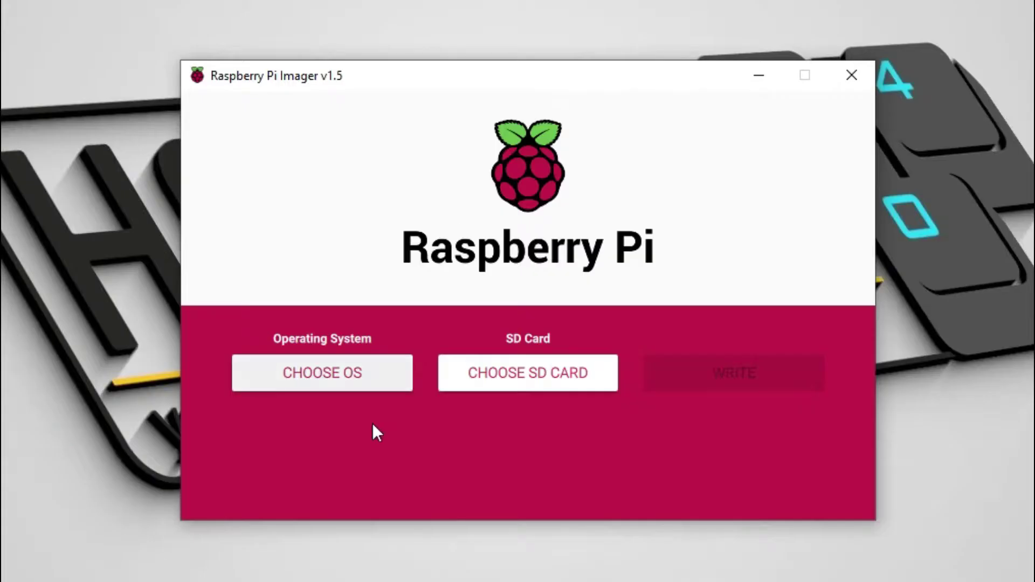
pyautogui.click(465, 373)
pyautogui.click(393, 175)
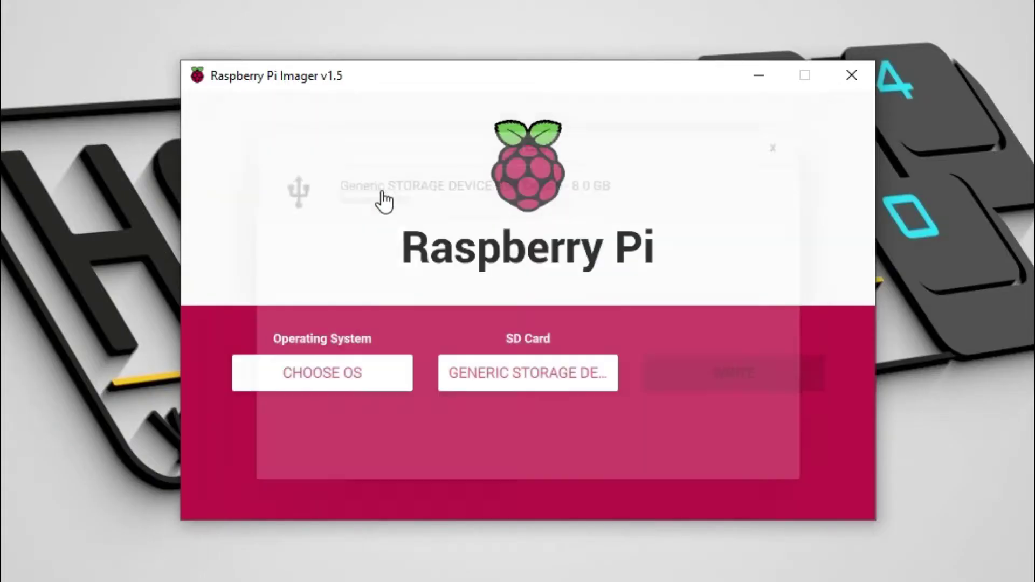
# - Choose Raspberry Pi OS Lite (32-bit) under Raspberry Pi OS (other) and start the write
pyautogui.click(344, 381)
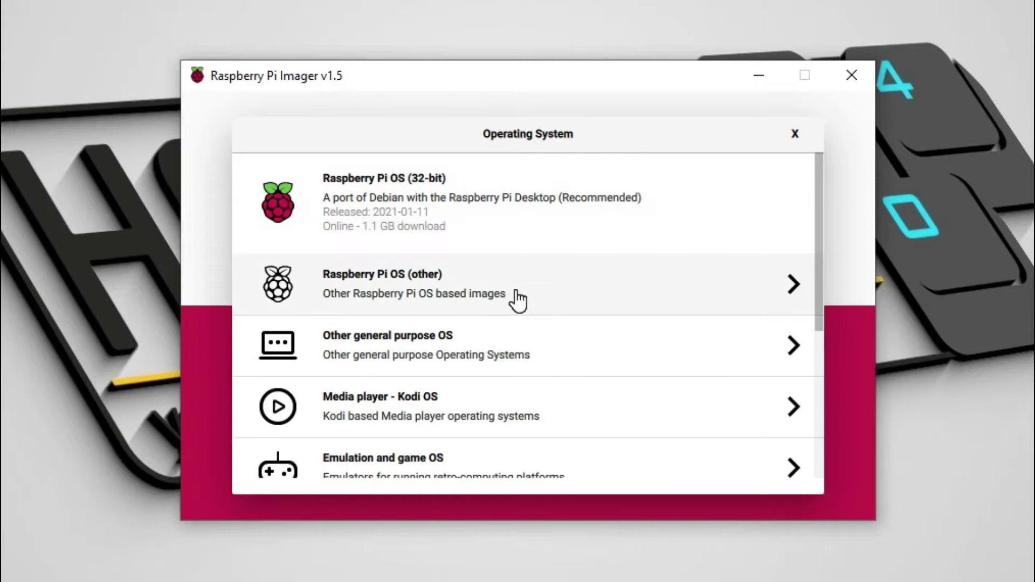
pyautogui.click(516, 298)
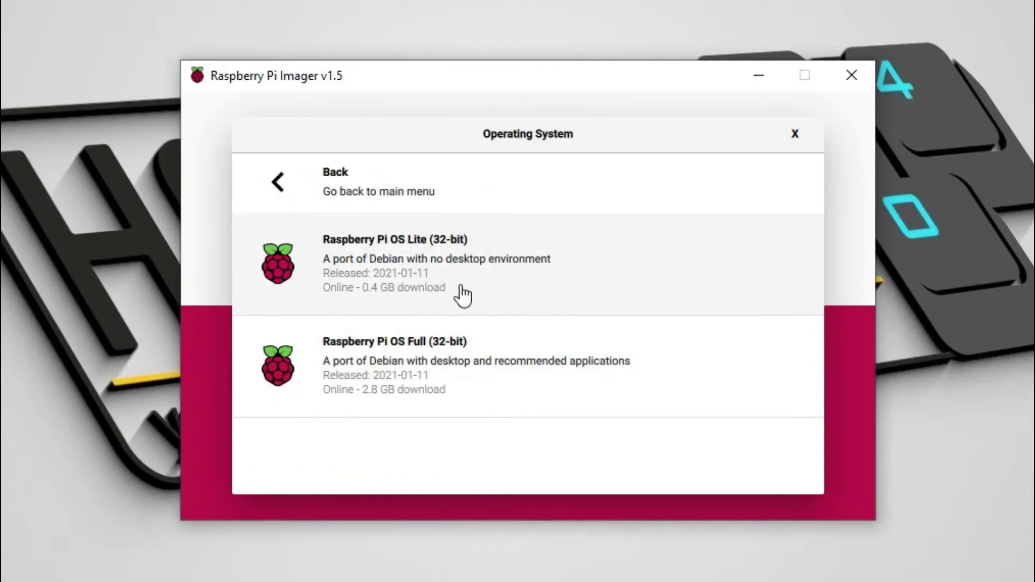
pyautogui.click(451, 273)
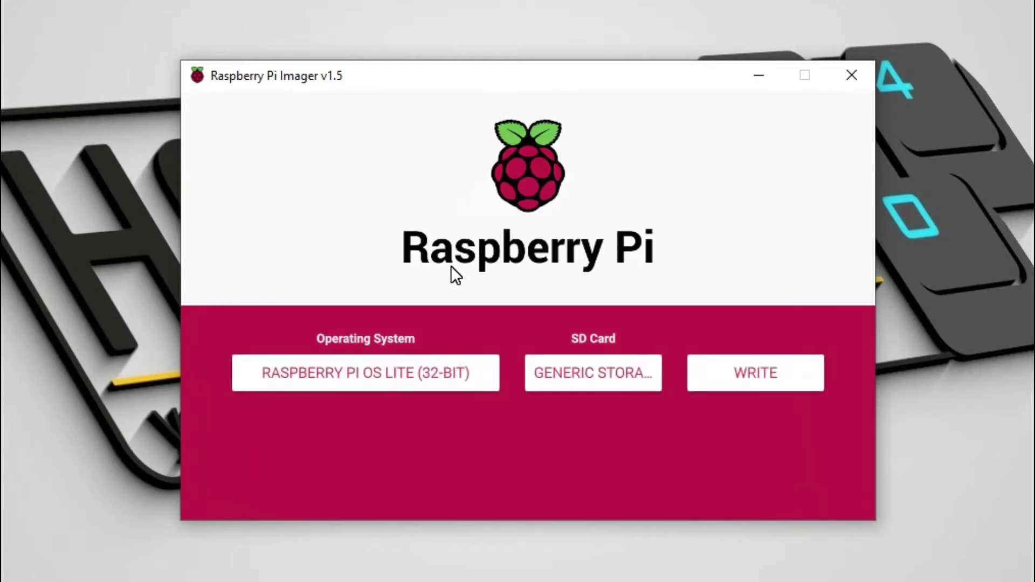
pyautogui.click(706, 372)
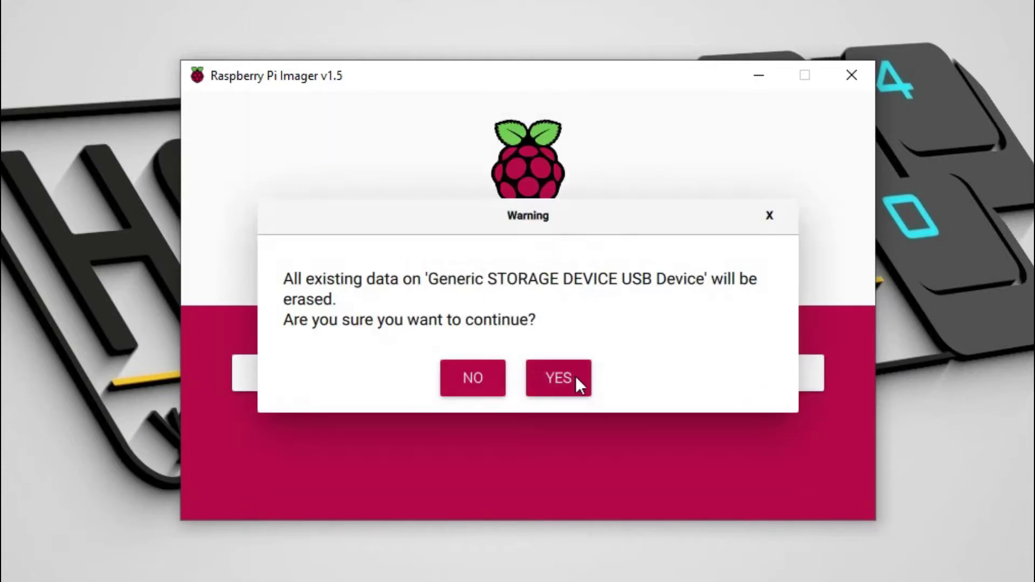
# - Confirm erasing the card so the Raspberry Pi OS Lite image gets written
pyautogui.click(575, 376)
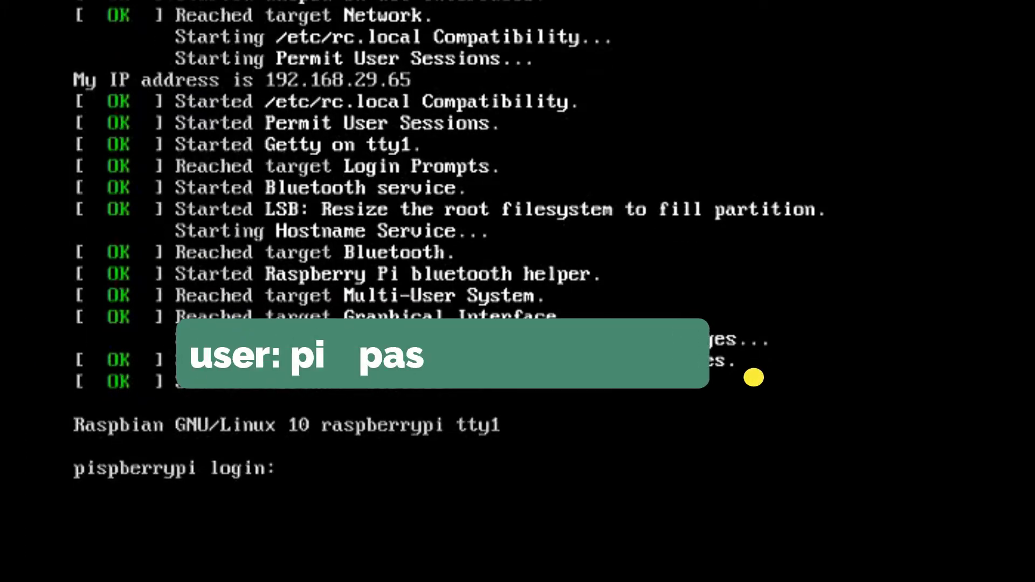
# - Enter pi as the login name at the raspberrypi login prompt
pyautogui.press('Return')
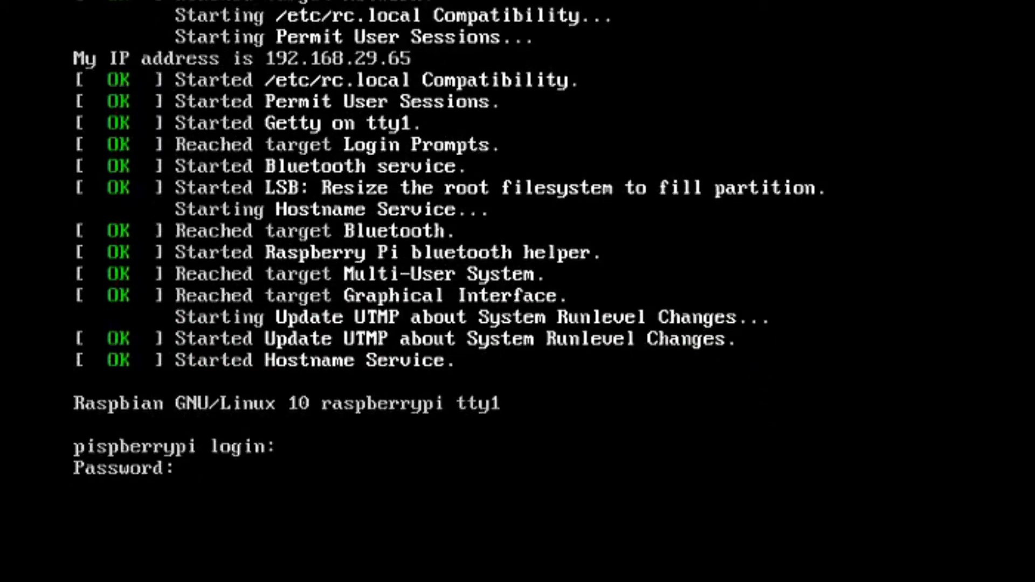
# - Log in with the password, run raspi-config, and move focus toward <Finish>
pyautogui.press('Return')
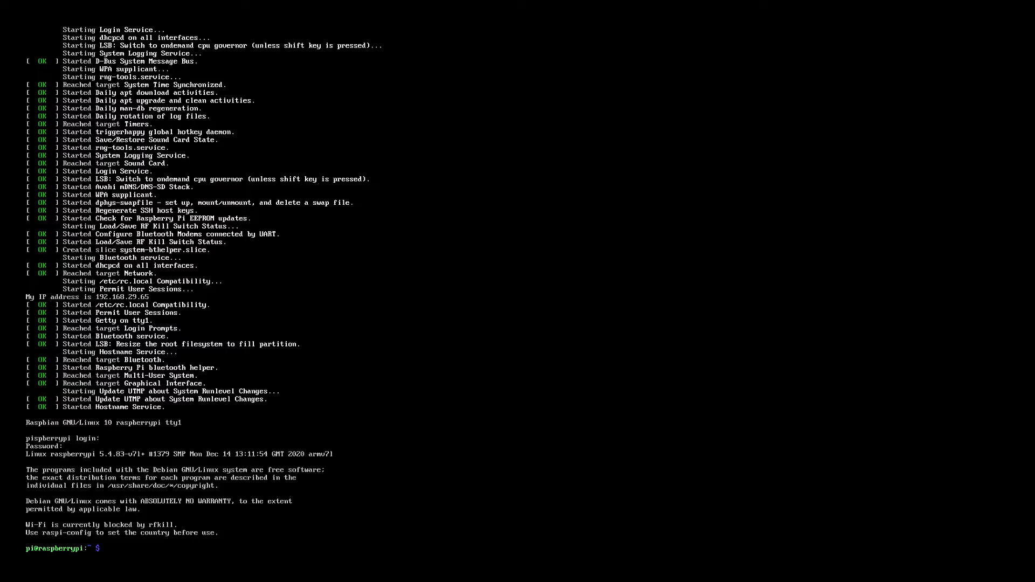
pyautogui.write('sudo r')
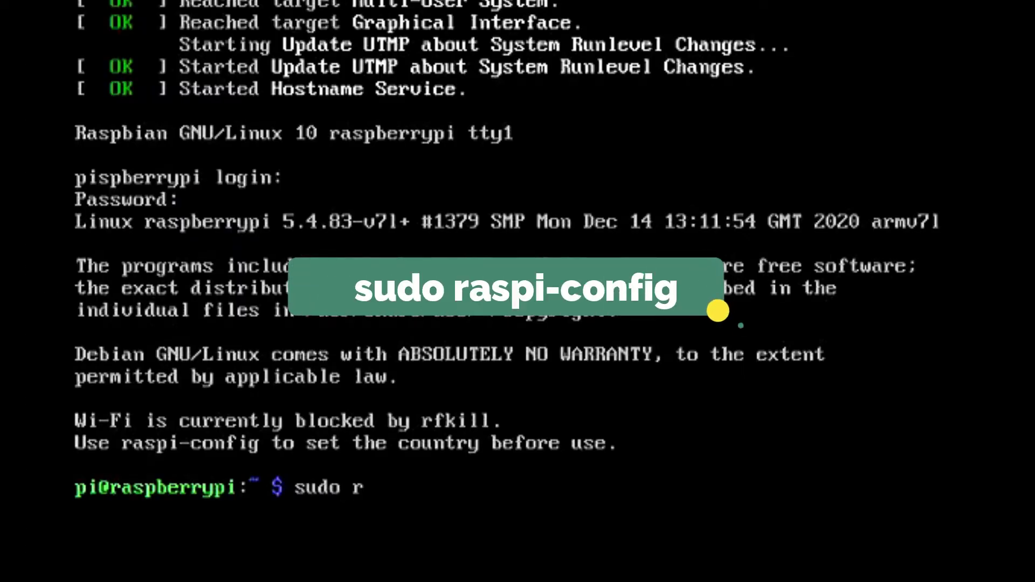
pyautogui.write('aspi-co')
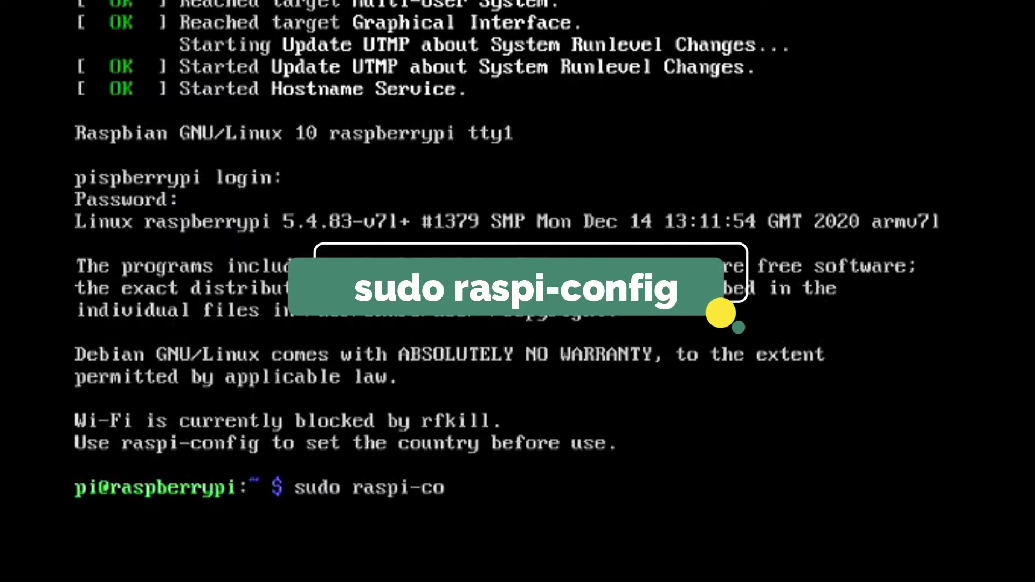
pyautogui.write('nfig')
pyautogui.press('Return')
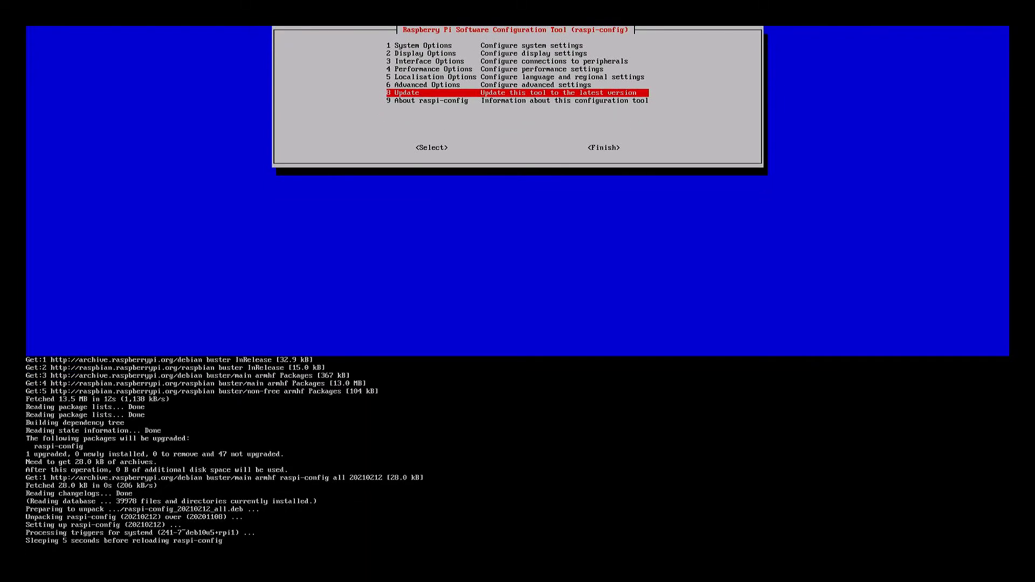
pyautogui.press('Tab')
pyautogui.press('Tab')
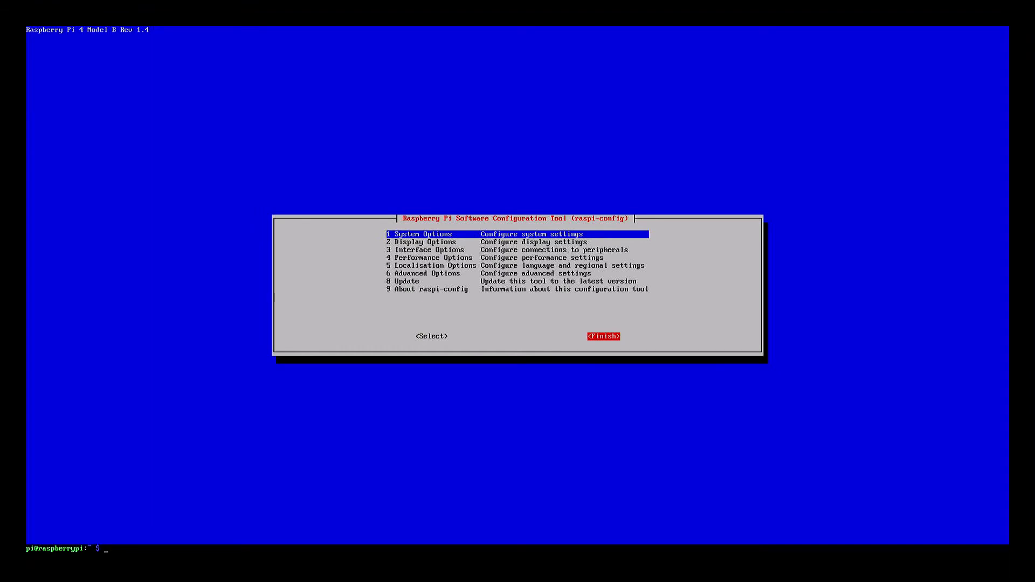
pyautogui.write('s')
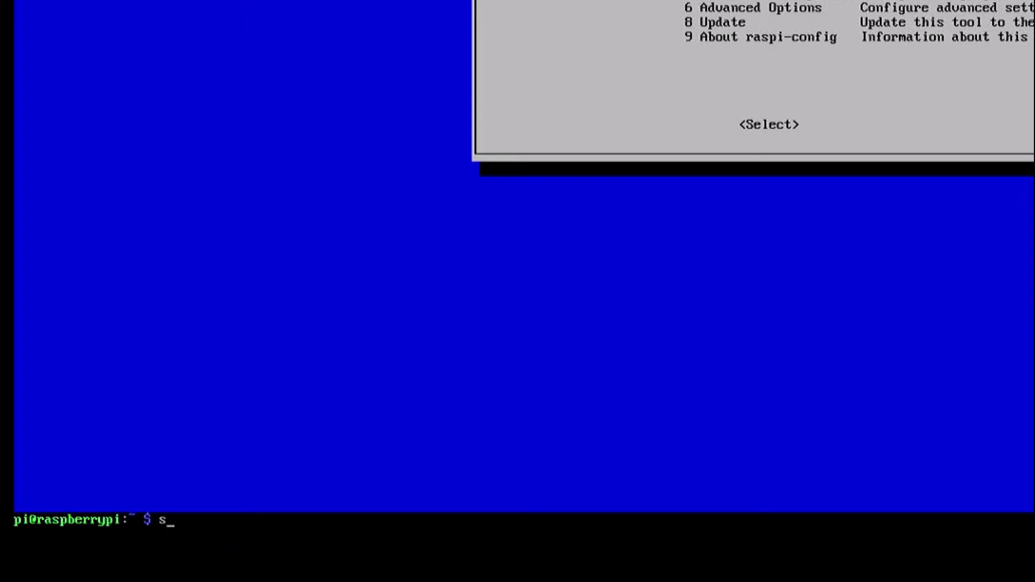
pyautogui.write('udo wget -')
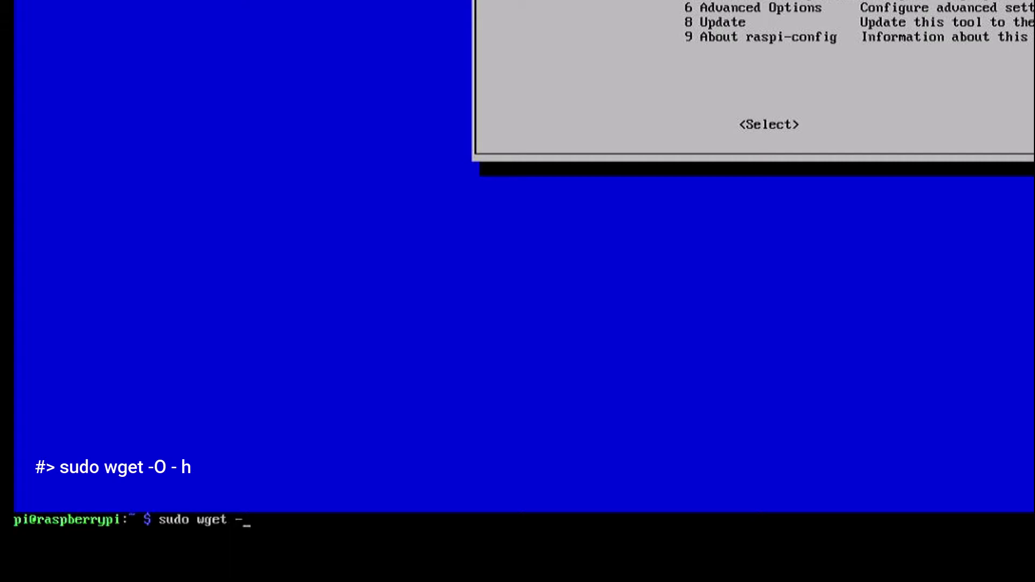
pyautogui.write('O - https')
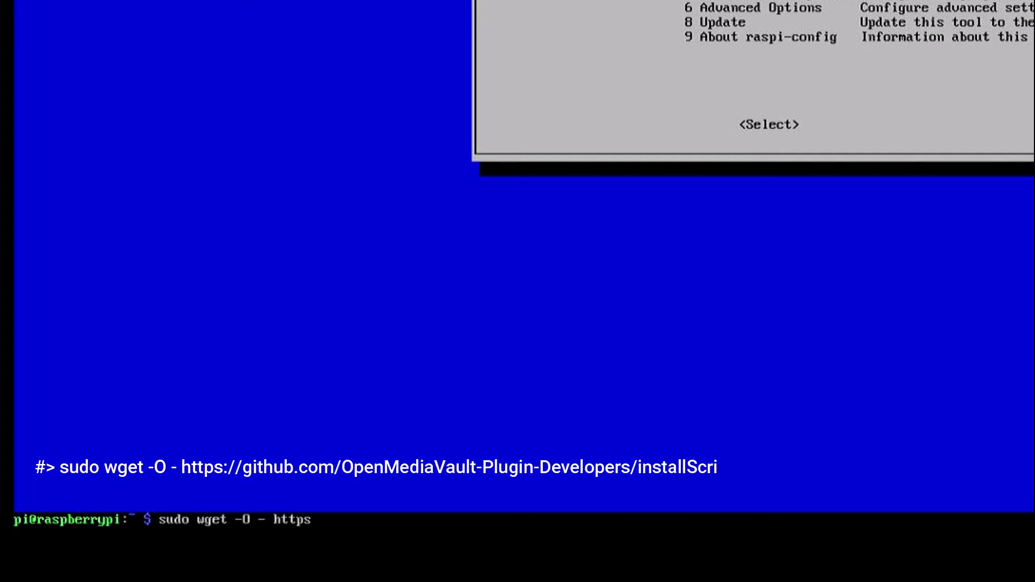
pyautogui.write('://')
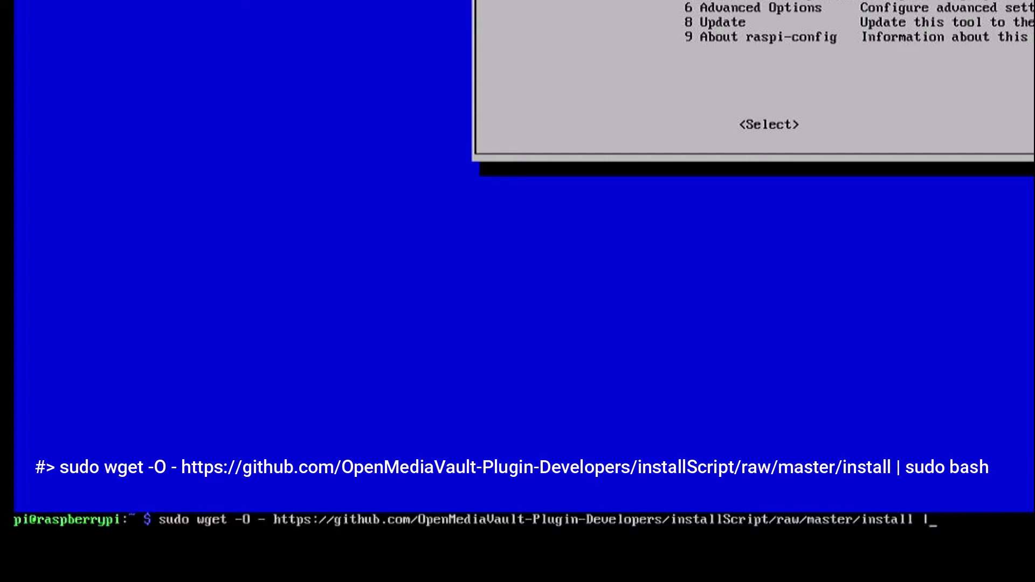
pyautogui.write('sudo bash')
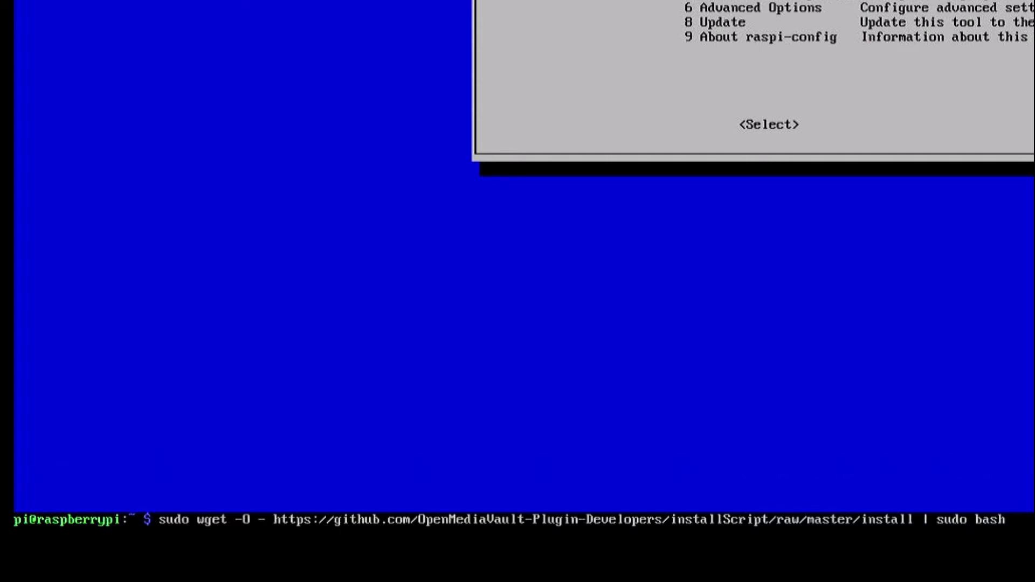
# - Run the OpenMediaVault install script and wait for the reboot to the openmediavault login prompt
pyautogui.press('Return')
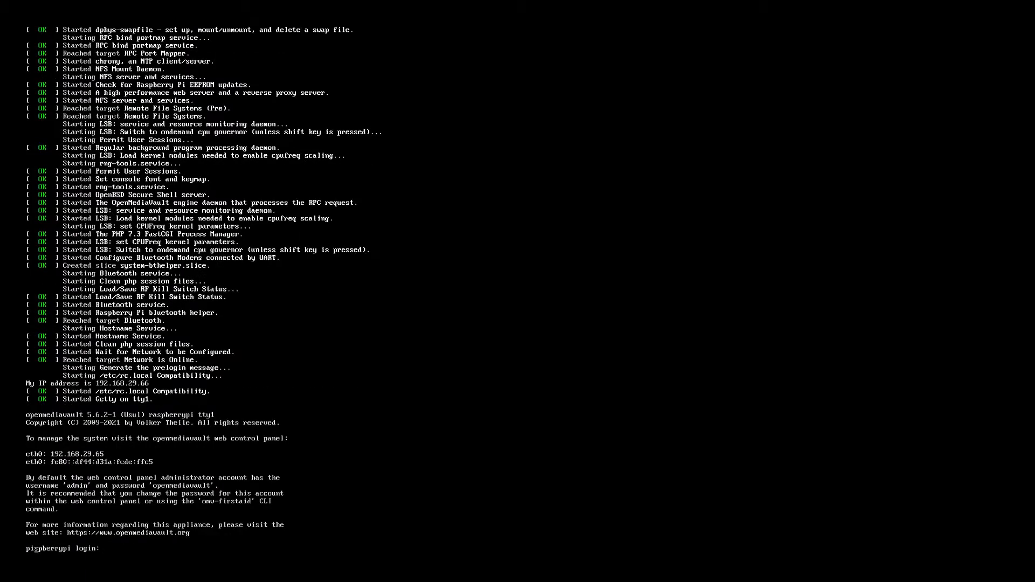
# - Log in at the console and run ip a to show the Pi's IP addresses
pyautogui.press('Return')
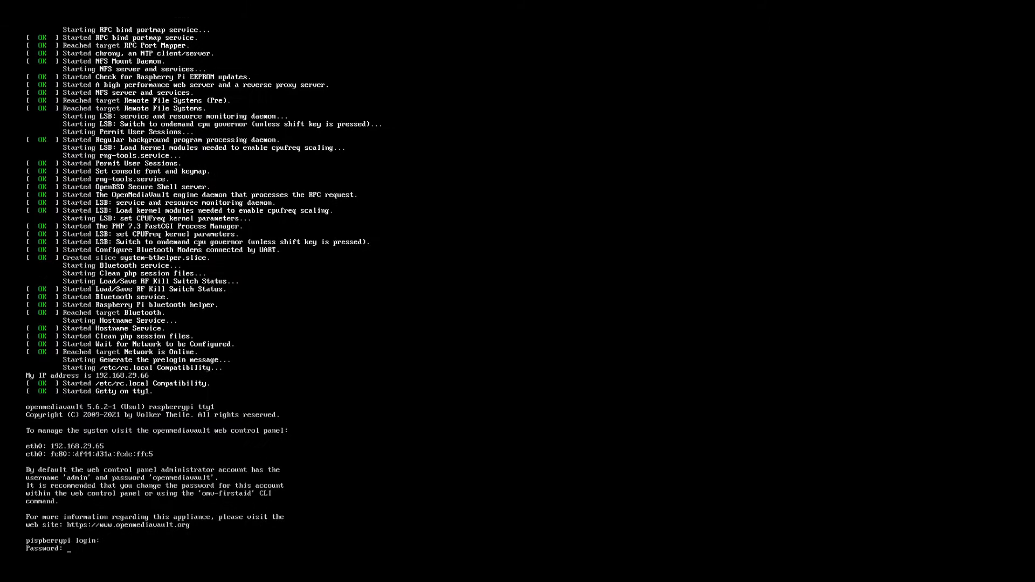
pyautogui.write('raspberry')
pyautogui.press('Return')
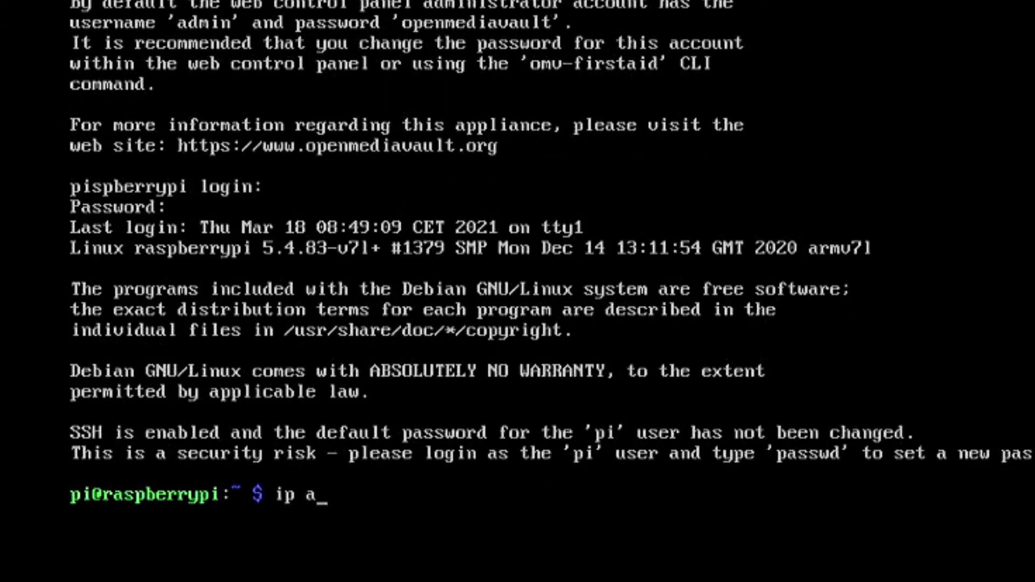
pyautogui.press('Return')
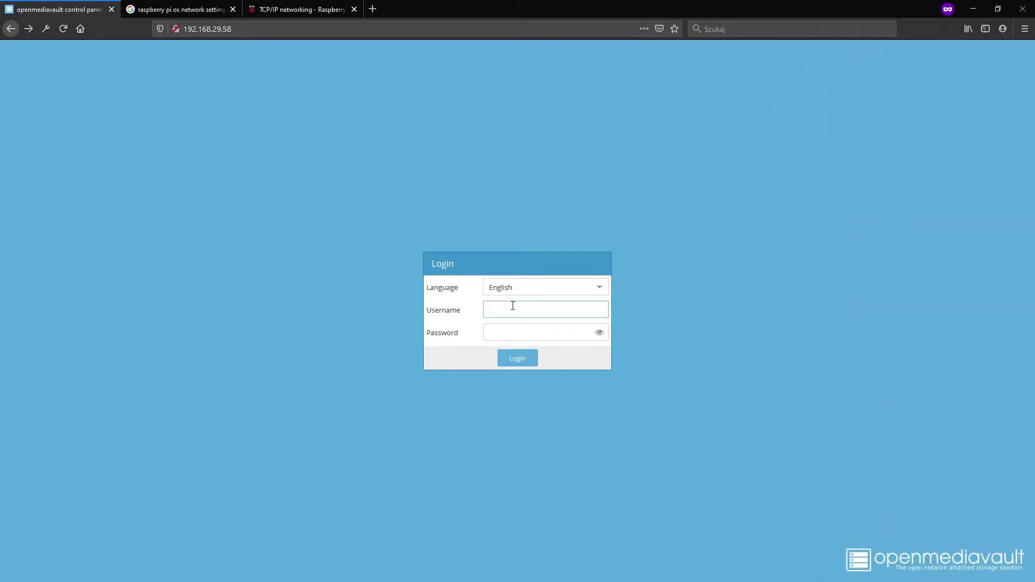
pyautogui.write('dmin')
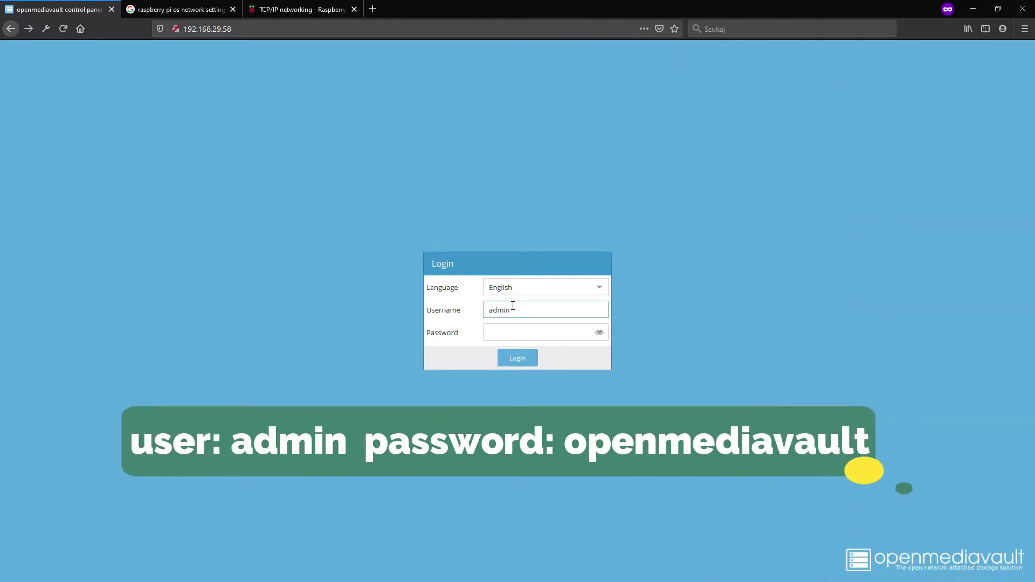
pyautogui.press('Tab')
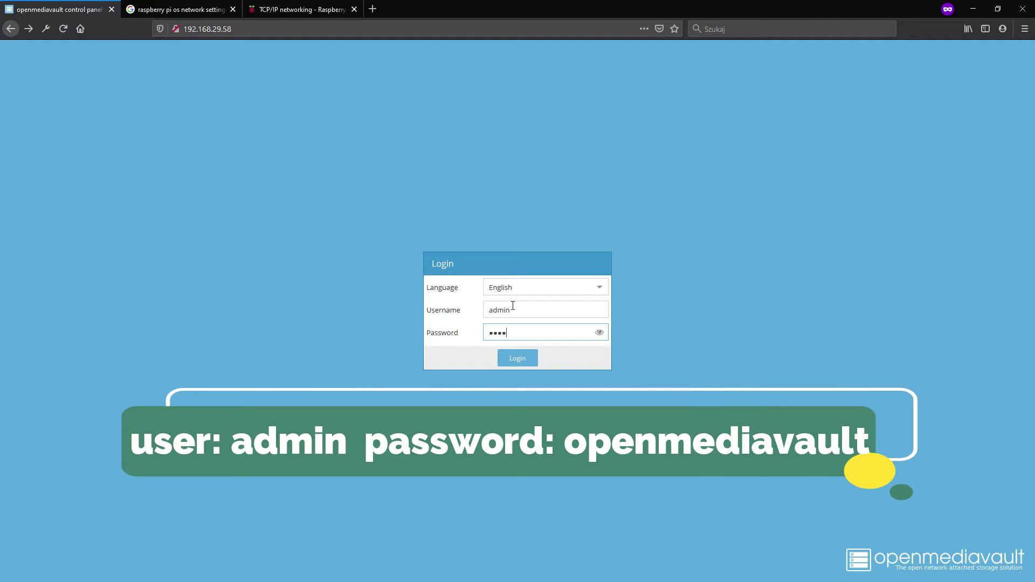
pyautogui.write('iavau')
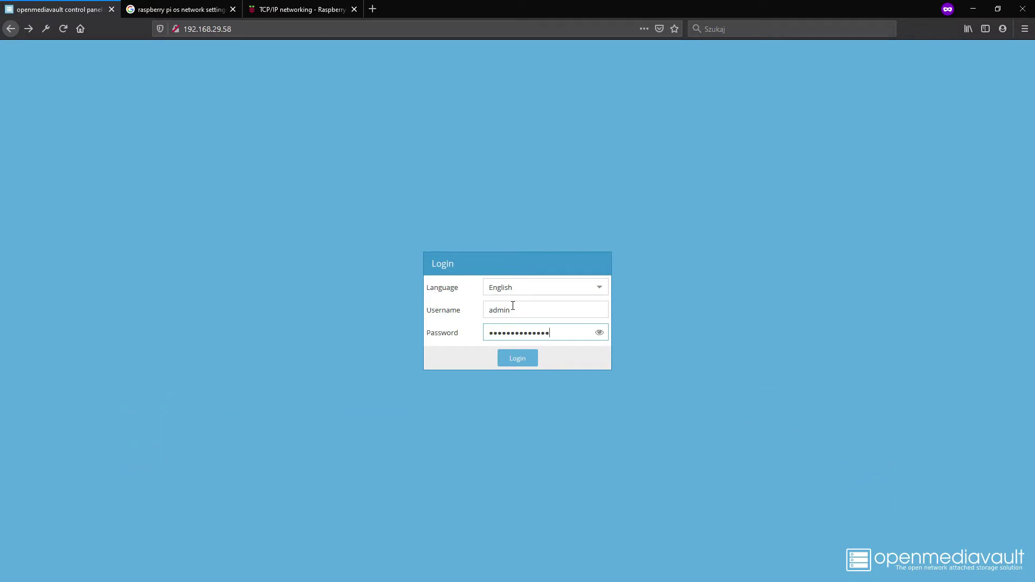
pyautogui.press('Return')
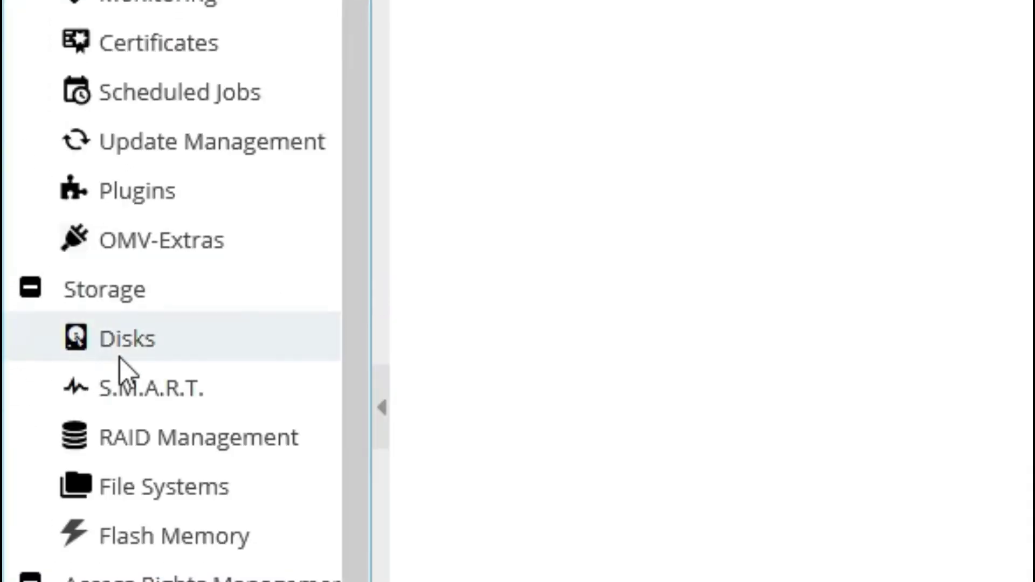
# - Open Storage > Disks, widen the Device column, and rescan for the USB stick, TOSHIBA and WDC drives
pyautogui.click(180, 345)
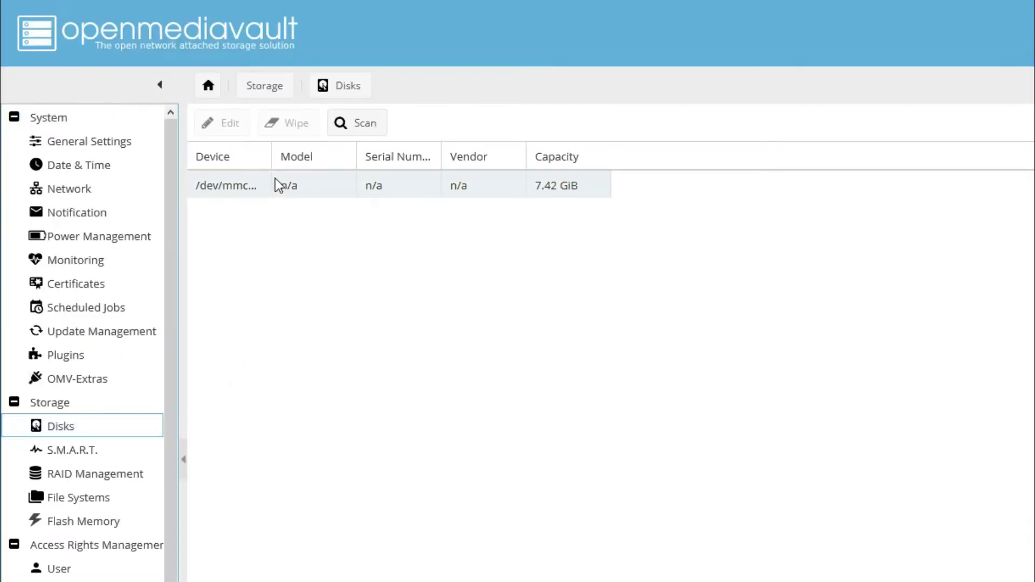
pyautogui.moveTo(270, 157)
pyautogui.mouseDown()
pyautogui.moveTo(383, 178)
pyautogui.moveTo(329, 166)
pyautogui.mouseUp()
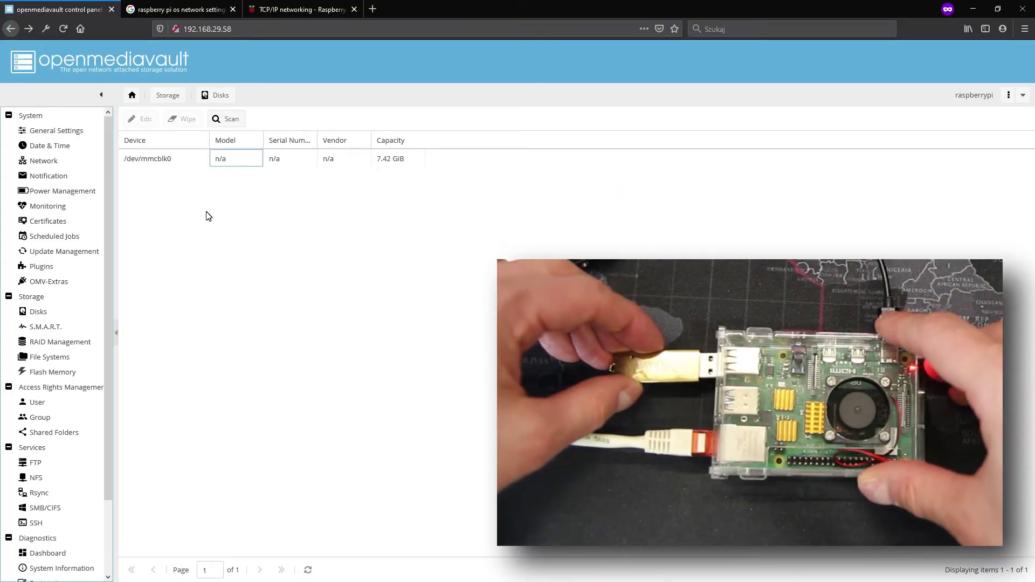
pyautogui.click(231, 119)
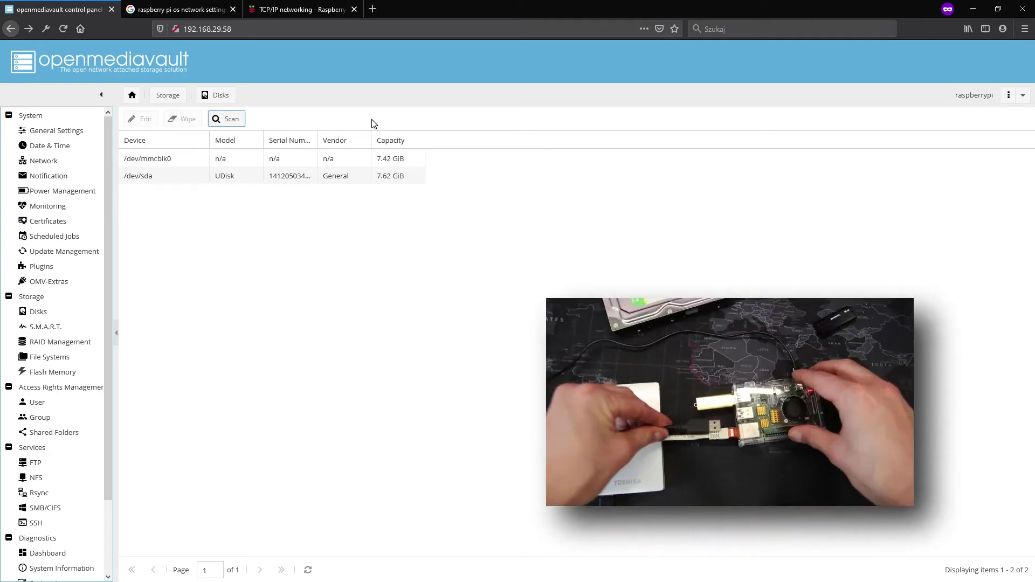
pyautogui.click(235, 119)
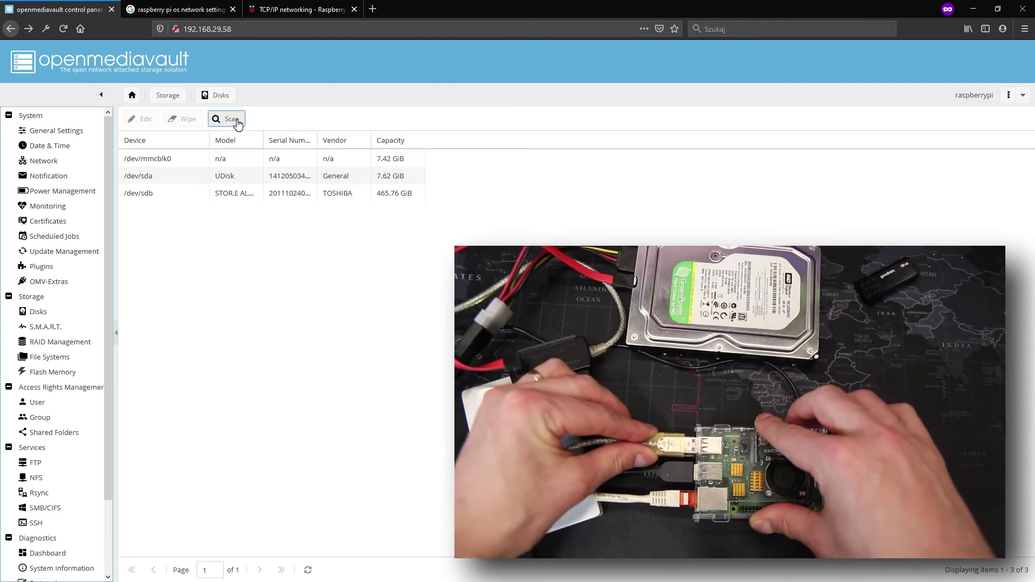
pyautogui.click(236, 121)
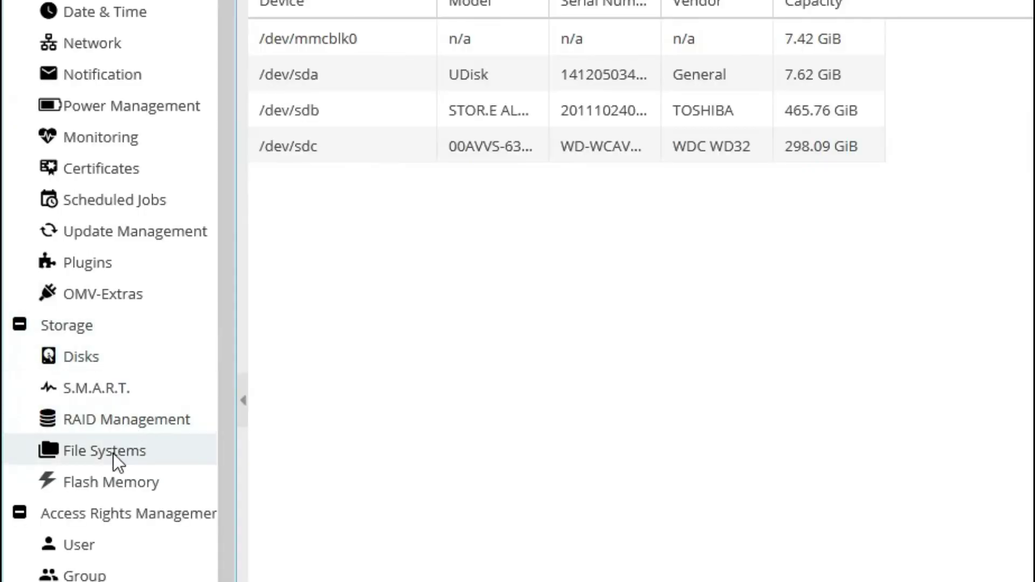
# - Go to Storage > File Systems in the sidebar
pyautogui.click(55, 361)
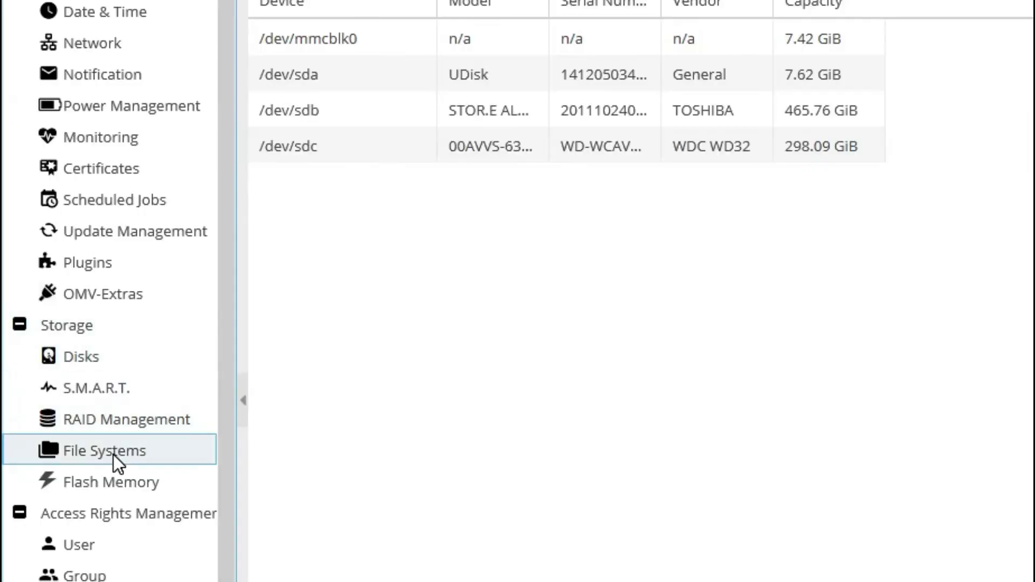